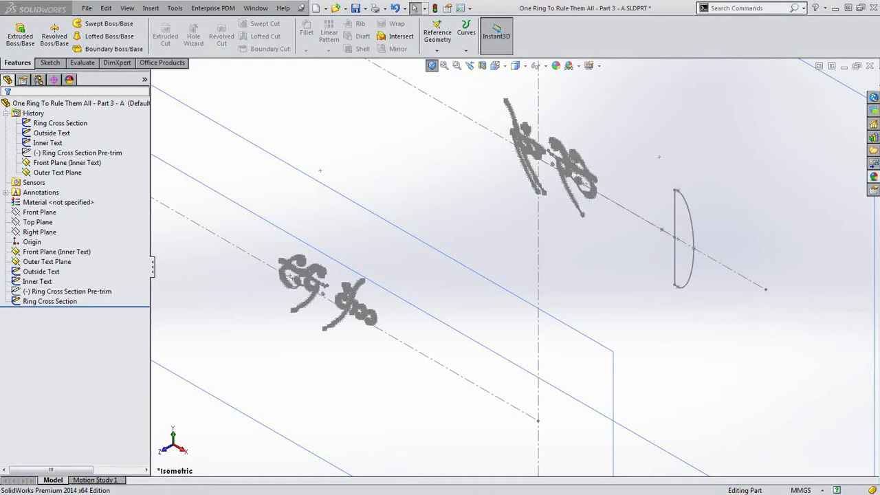
{"action": "left_click", "coordinate": [741, 173]}
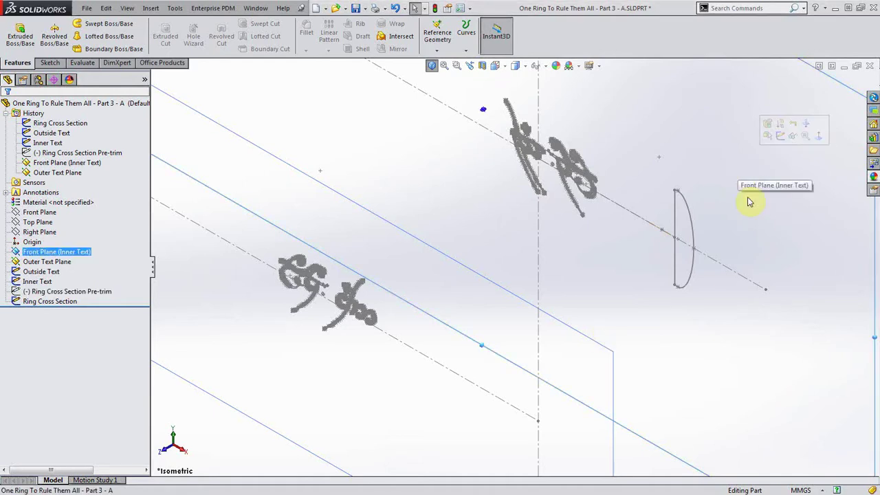
{"action": "key", "text": "z"}
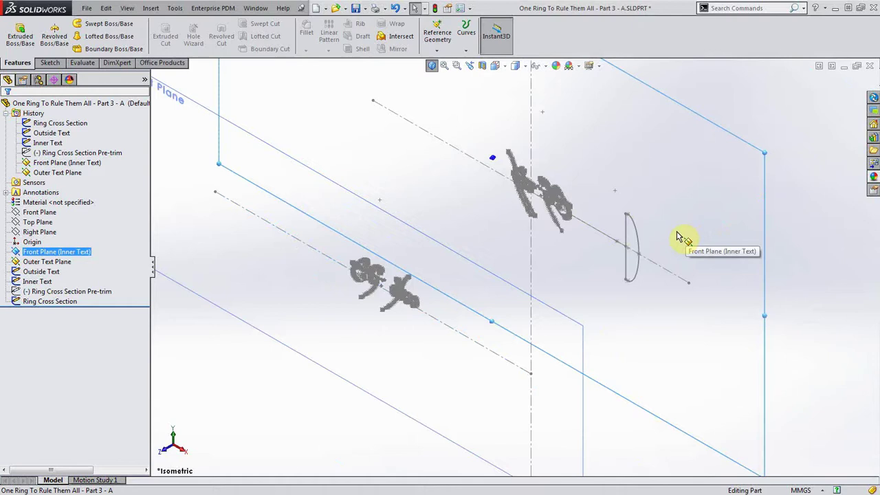
{"action": "scroll", "coordinate": [678, 237], "scroll_direction": "down", "scroll_amount": 2}
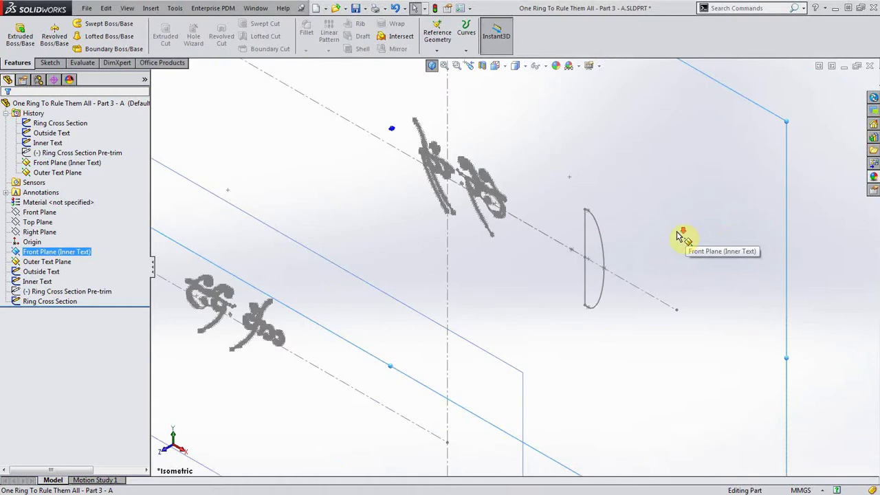
{"action": "left_click", "coordinate": [66, 305]}
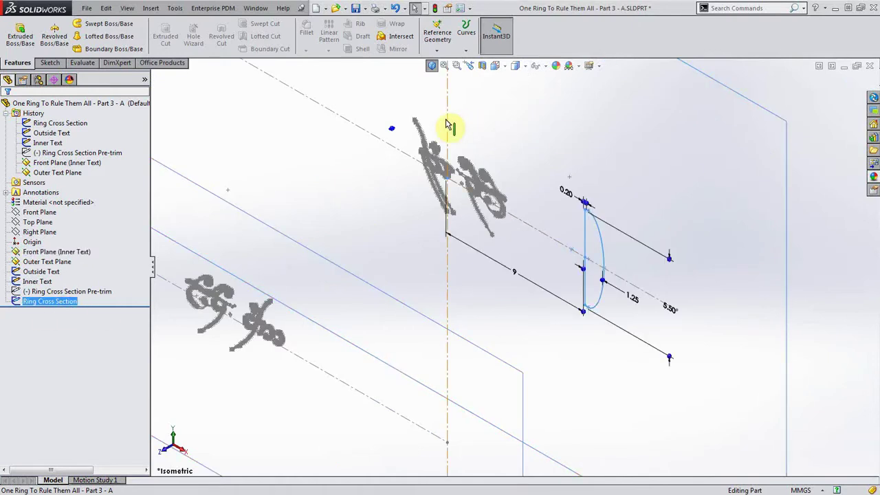
{"action": "scroll", "coordinate": [711, 302], "scroll_direction": "down", "scroll_amount": 2}
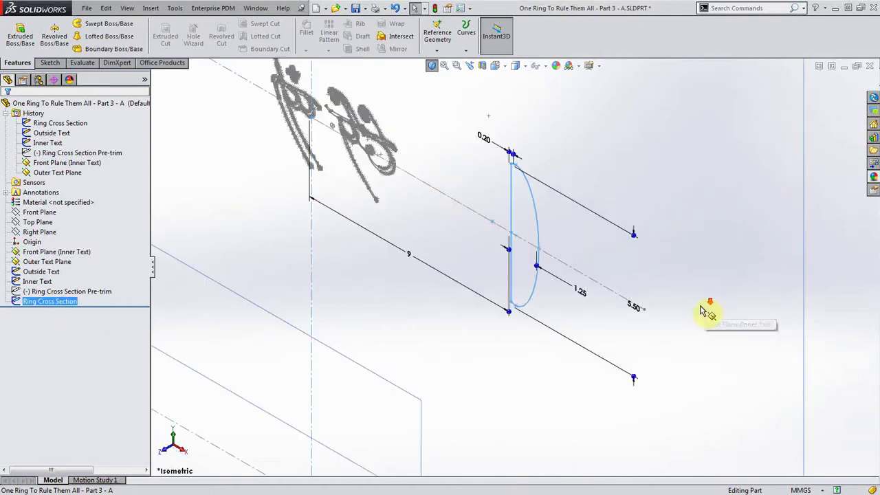
{"action": "left_click", "coordinate": [66, 291], "text": "ctrl"}
{"action": "left_click", "coordinate": [67, 294]}
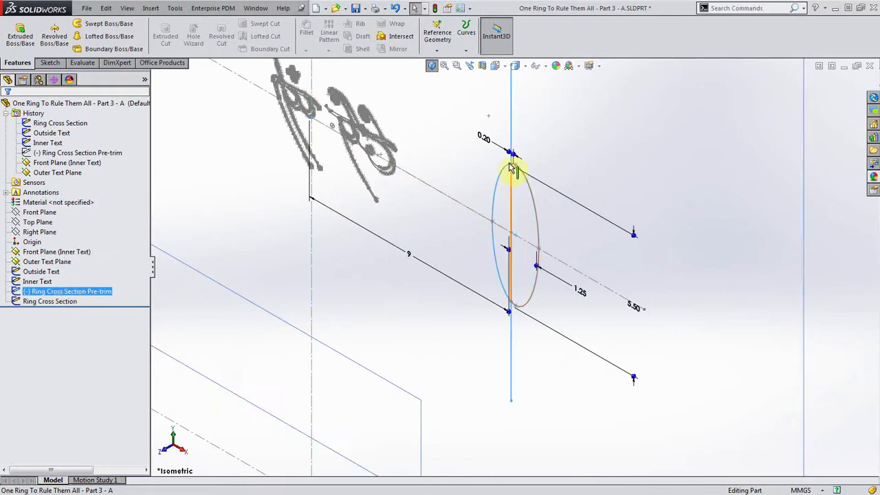
{"action": "left_click", "coordinate": [68, 300]}
{"action": "left_click", "coordinate": [638, 261]}
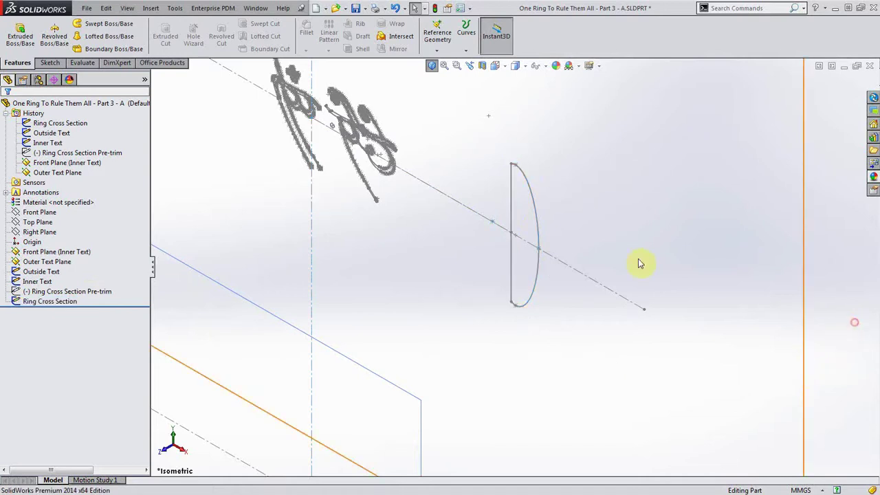
{"action": "left_click", "coordinate": [31, 300]}
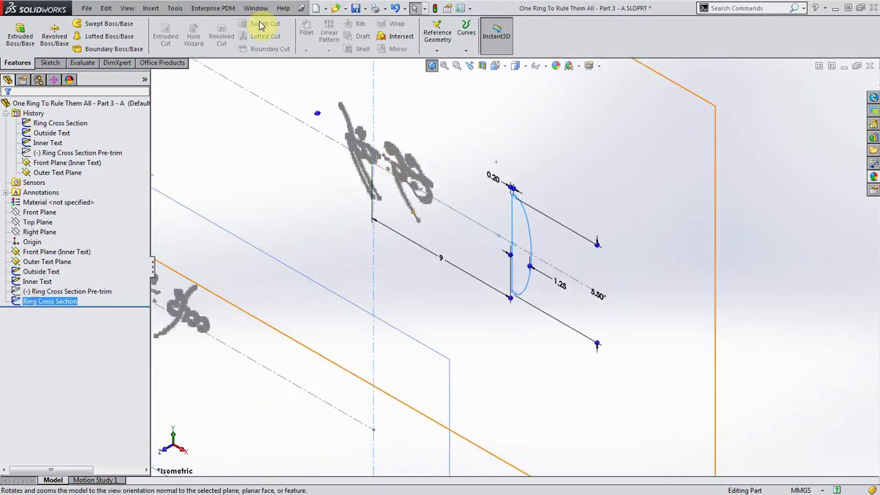
Revolve the cross-section 360° about the vertical centerline into a solid ring band.
{"action": "left_click", "coordinate": [54, 34]}
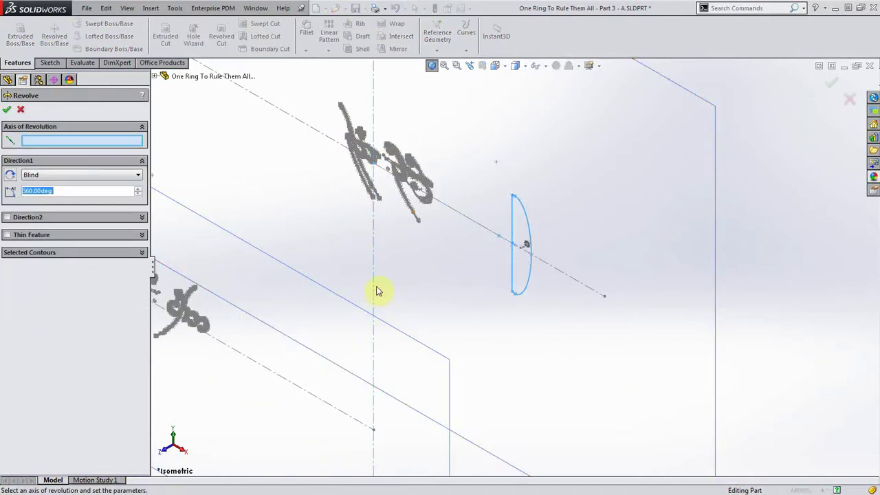
{"action": "left_click", "coordinate": [377, 293]}
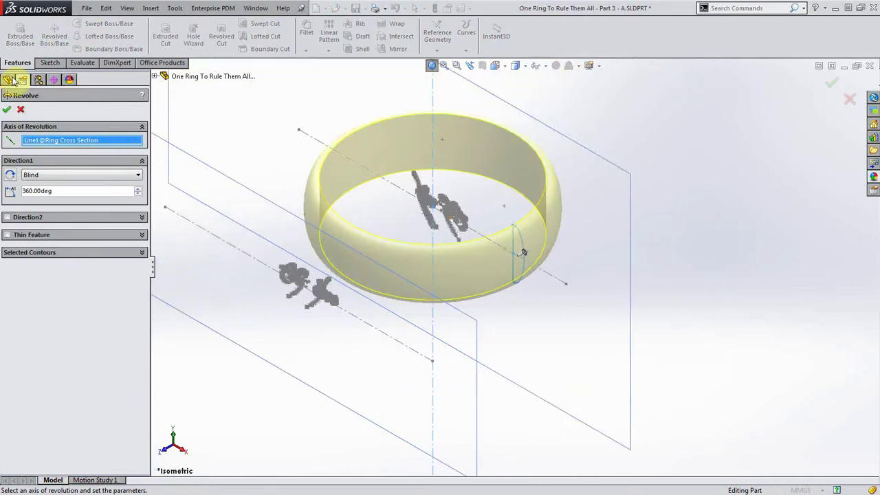
{"action": "left_click", "coordinate": [6, 109]}
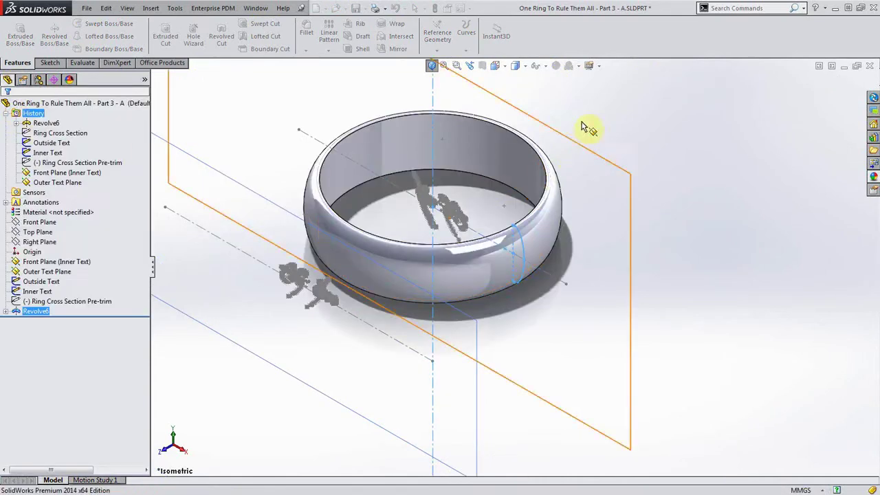
Apply the brushed brass appearance to the whole ring body.
{"action": "left_click", "coordinate": [873, 176]}
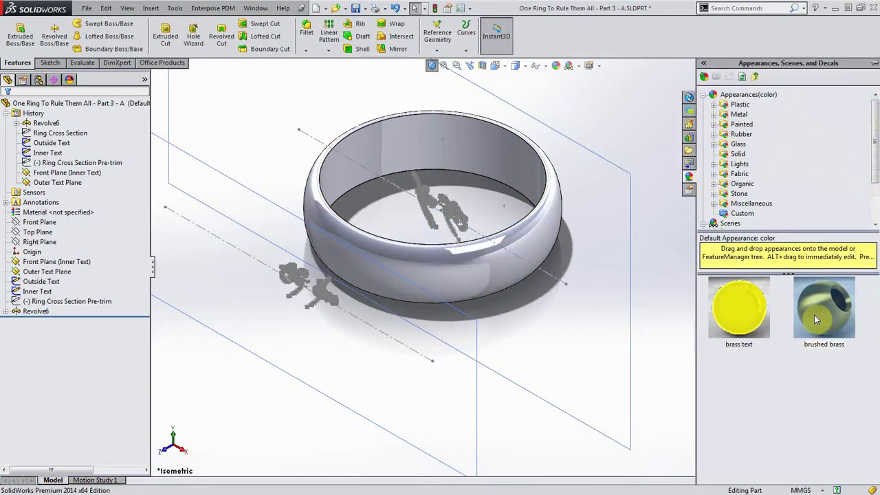
{"action": "mouse_move", "coordinate": [814, 315]}
{"action": "left_mouse_down"}
{"action": "mouse_move", "coordinate": [493, 249]}
{"action": "mouse_move", "coordinate": [479, 261]}
{"action": "left_mouse_up"}
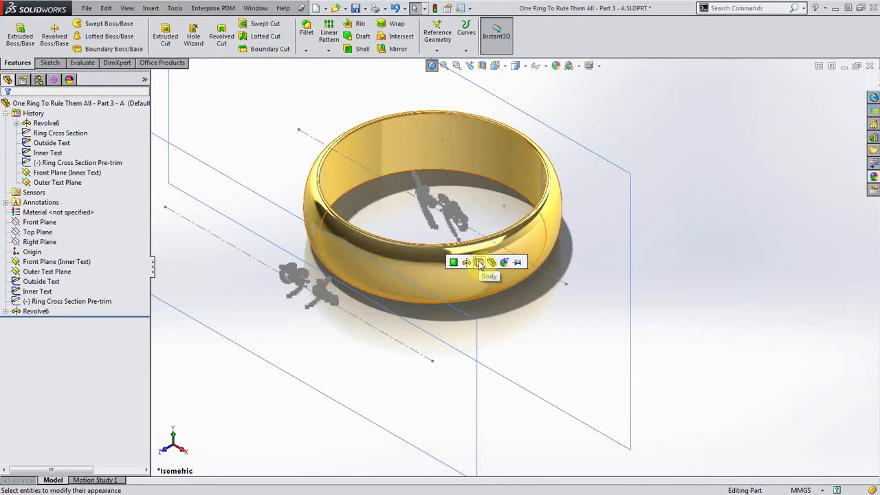
{"action": "left_click", "coordinate": [479, 262]}
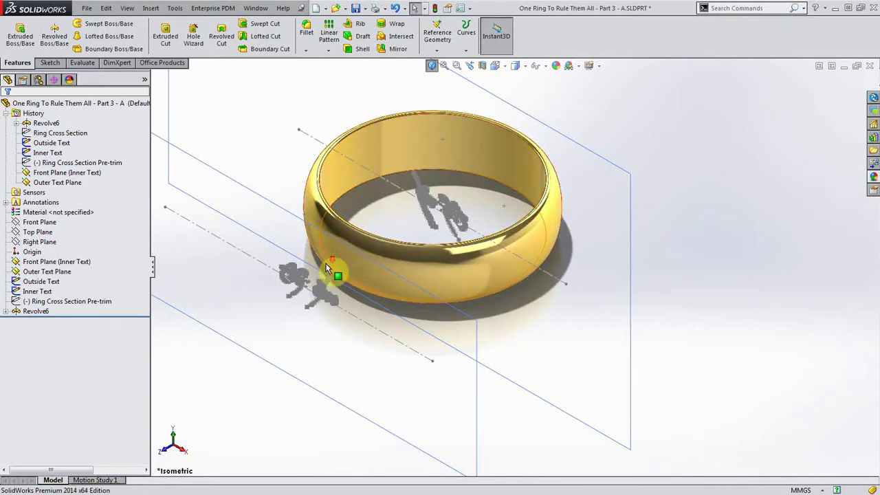
{"action": "scroll", "coordinate": [334, 271], "scroll_direction": "up", "scroll_amount": 3}
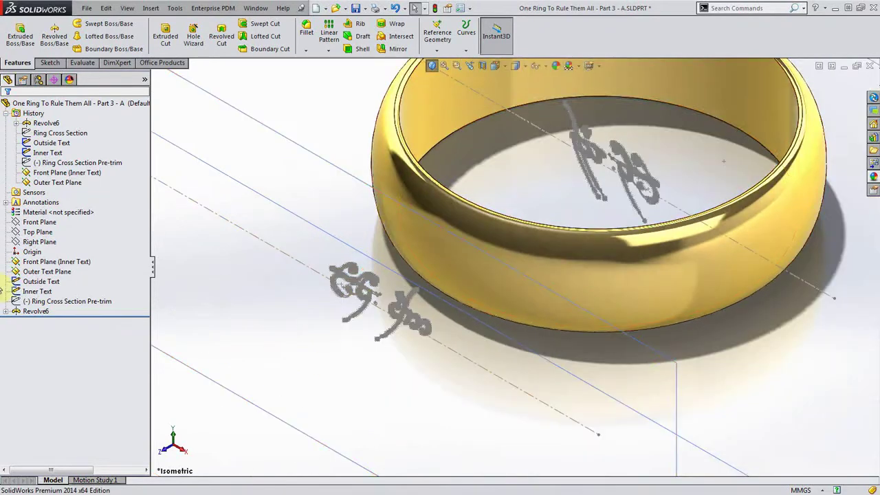
Start a wrap of the Outside Text sketch onto the ring's outer face.
{"action": "left_click", "coordinate": [74, 302]}
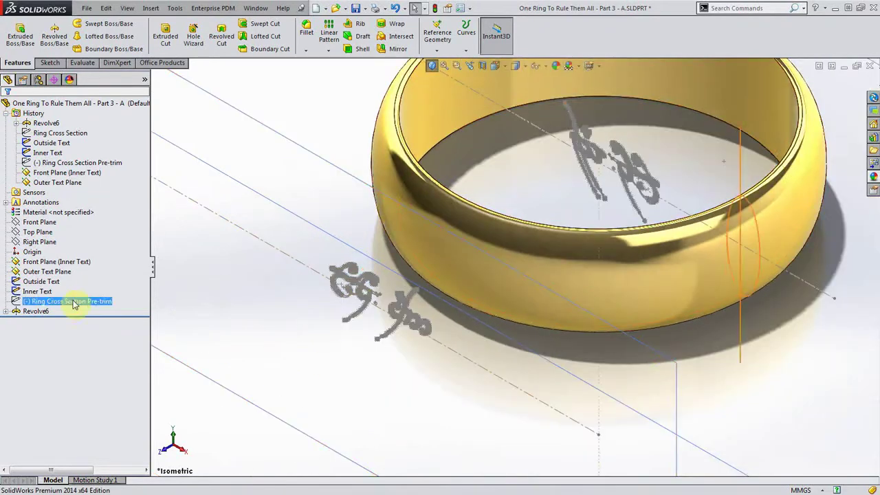
{"action": "left_click", "coordinate": [40, 281]}
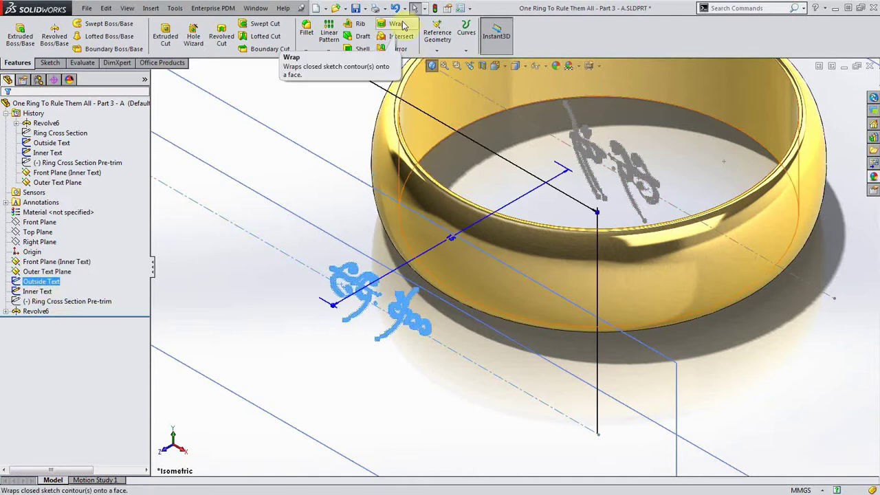
{"action": "left_click", "coordinate": [400, 25]}
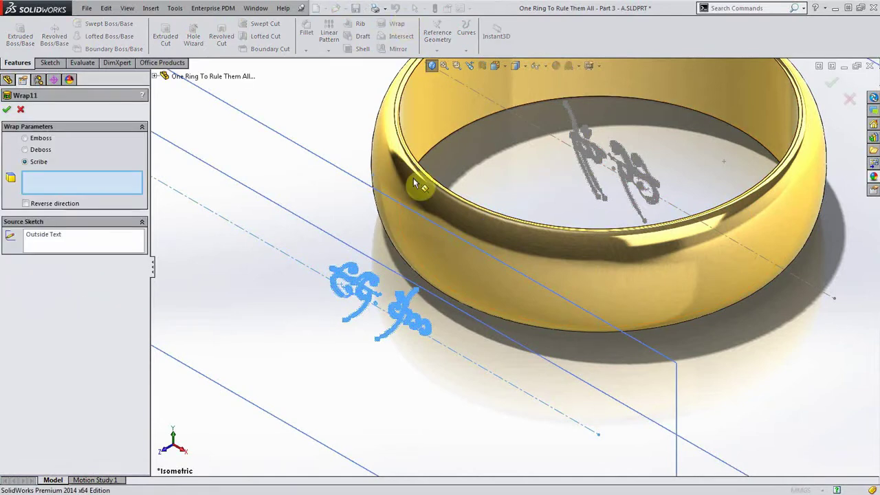
{"action": "left_click", "coordinate": [605, 264]}
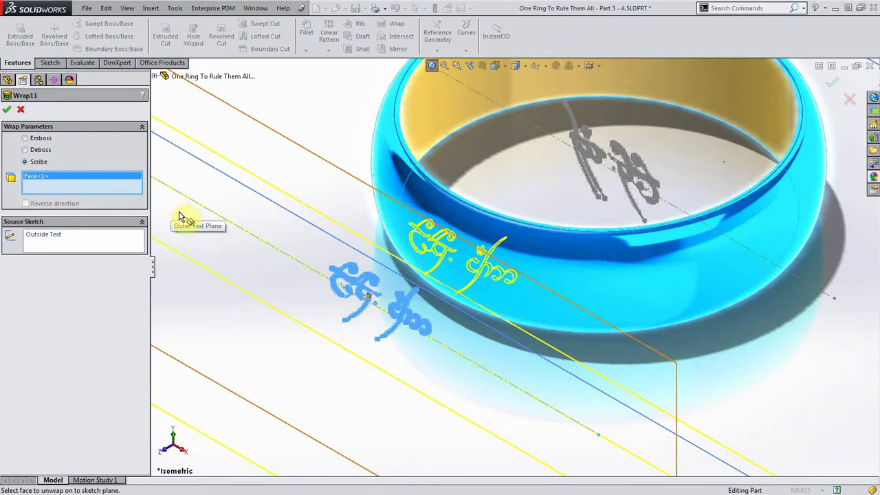
{"action": "scroll", "coordinate": [481, 262], "scroll_direction": "down", "scroll_amount": 3}
{"action": "mouse_move", "coordinate": [481, 261]}
{"action": "middle_mouse_down"}
{"action": "mouse_move", "coordinate": [458, 276]}
{"action": "mouse_move", "coordinate": [515, 304]}
{"action": "mouse_move", "coordinate": [515, 314]}
{"action": "mouse_move", "coordinate": [232, 217]}
{"action": "middle_mouse_up"}
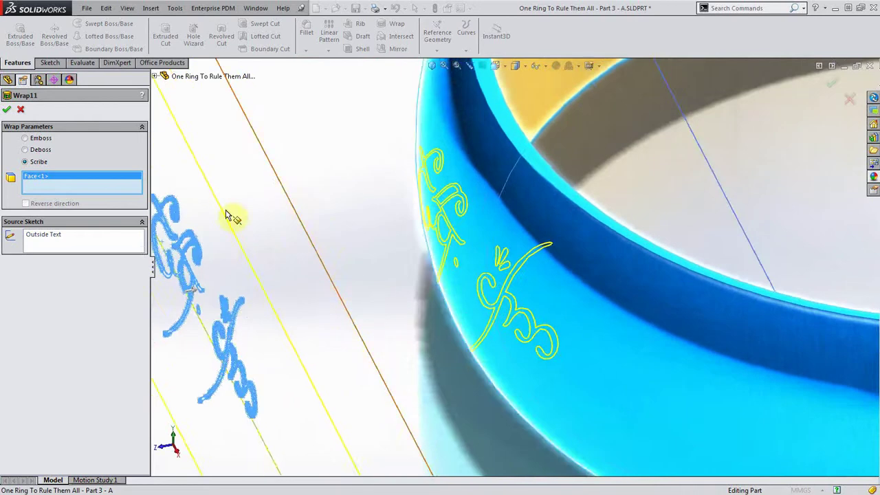
Set the wrap to Emboss at 0.10 mm and accept it as Wrap11.
{"action": "left_click", "coordinate": [38, 139]}
{"action": "middle_click_drag", "start_coordinate": [392, 253], "coordinate": [403, 254]}
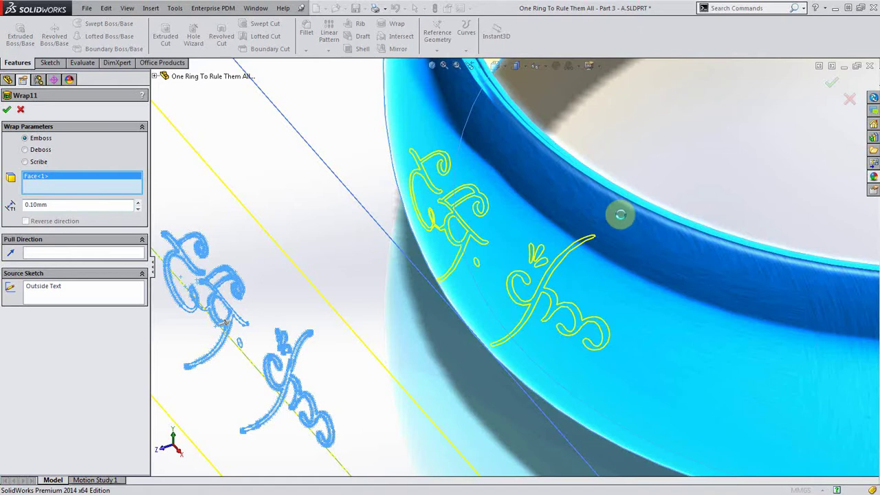
{"action": "key", "text": "Return"}
{"action": "scroll", "coordinate": [558, 300], "scroll_direction": "down", "scroll_amount": 3}
{"action": "middle_click_drag", "start_coordinate": [558, 300], "coordinate": [493, 221]}
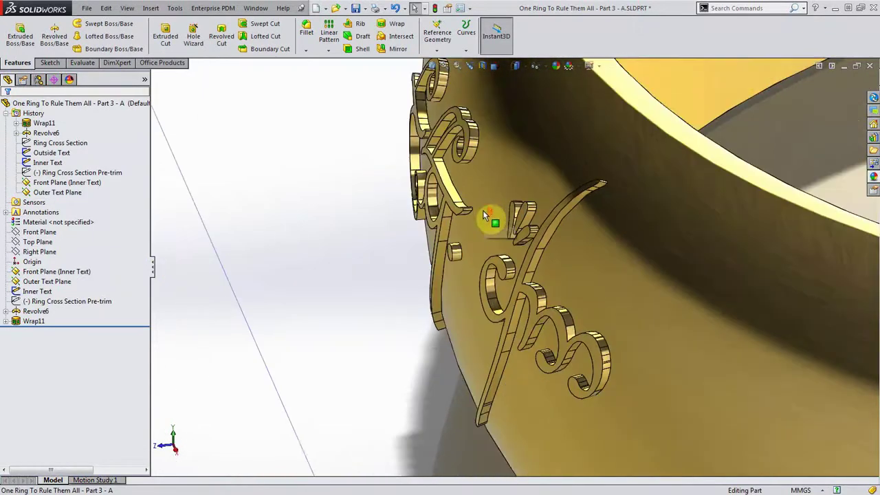
Change Wrap11 from Emboss to Deboss so the outer text cuts 0.10 mm into the band.
{"action": "left_click", "coordinate": [31, 321]}
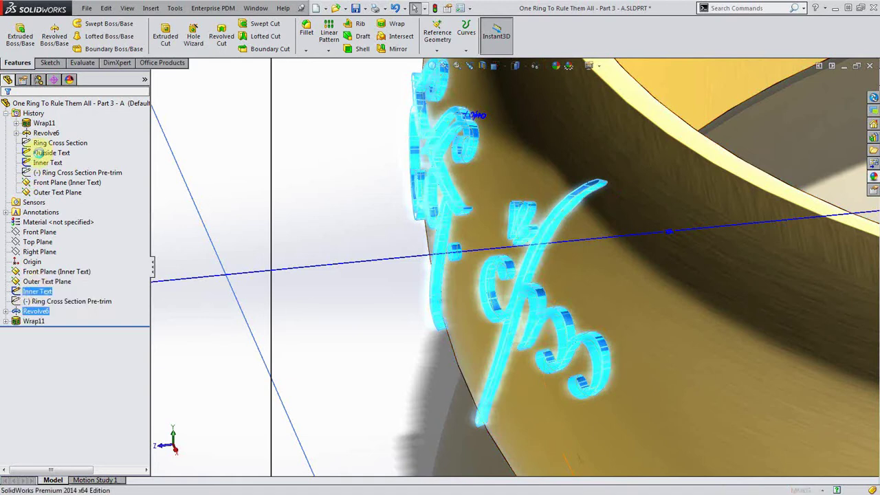
{"action": "left_click", "coordinate": [38, 153]}
{"action": "left_click", "coordinate": [34, 150]}
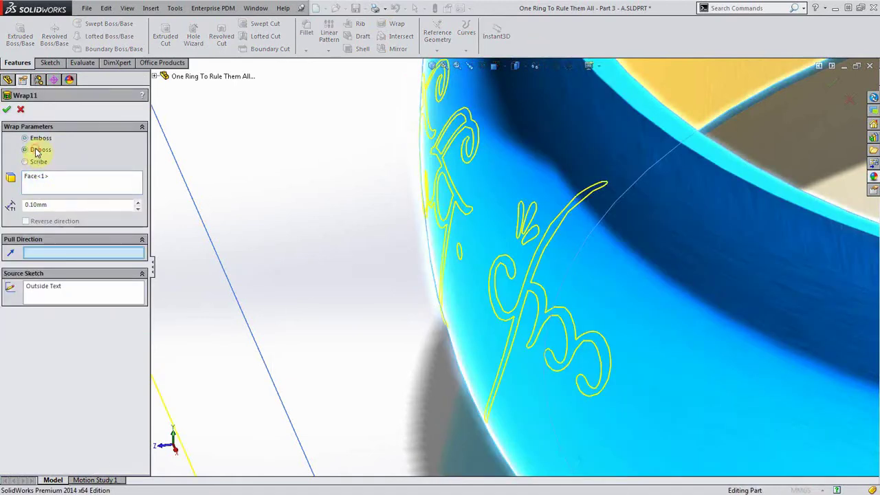
{"action": "left_click", "coordinate": [6, 111]}
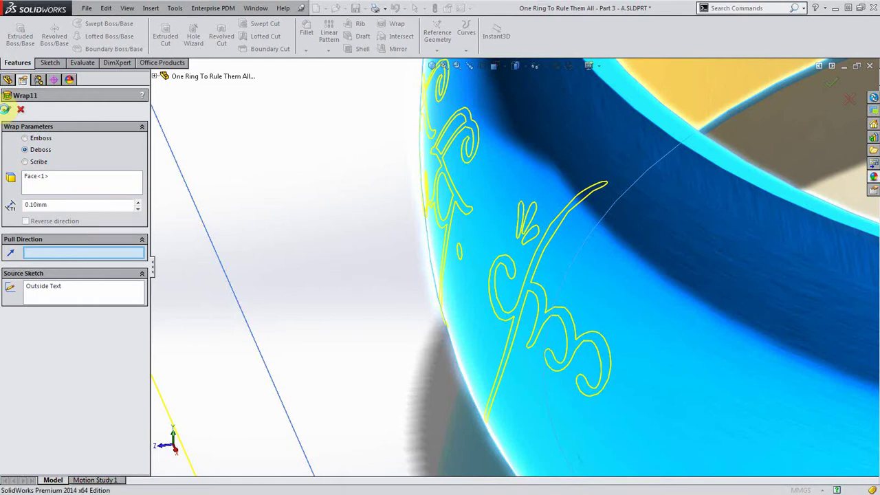
{"action": "middle_click_drag", "start_coordinate": [359, 262], "coordinate": [371, 278]}
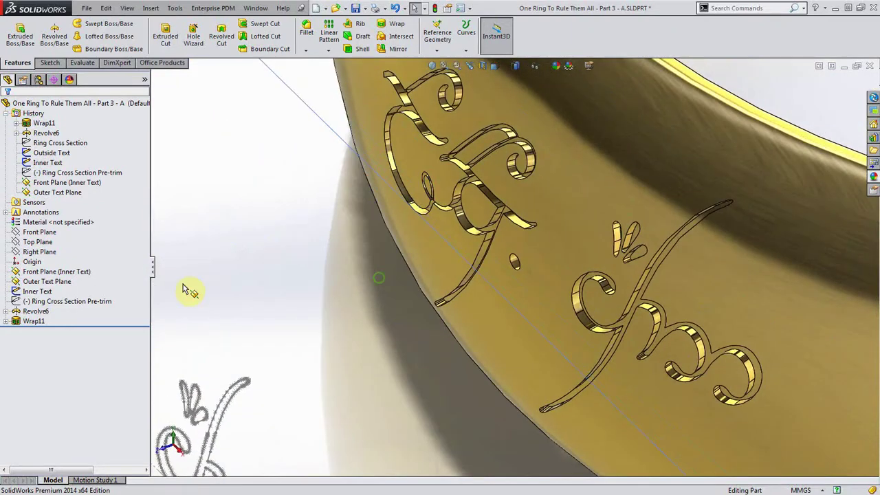
Switch Wrap11's type to Scribe so the outer text appears as outlines only.
{"action": "left_click", "coordinate": [33, 321]}
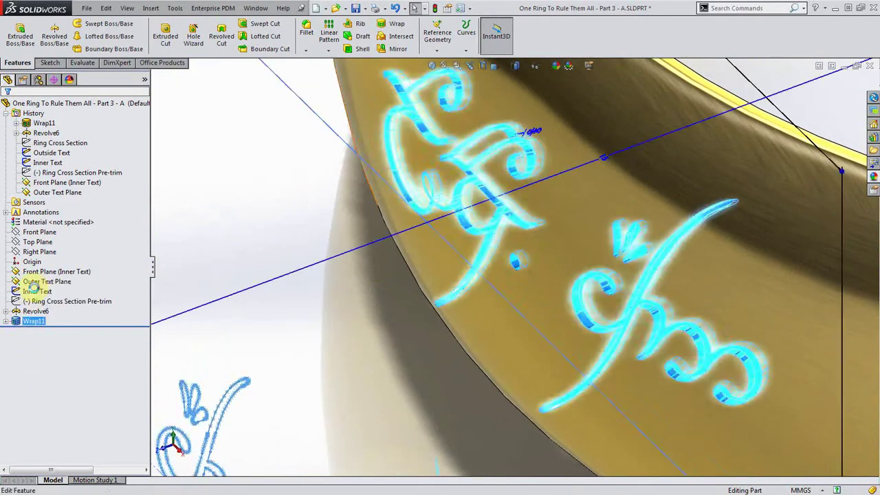
{"action": "key", "text": "Up"}
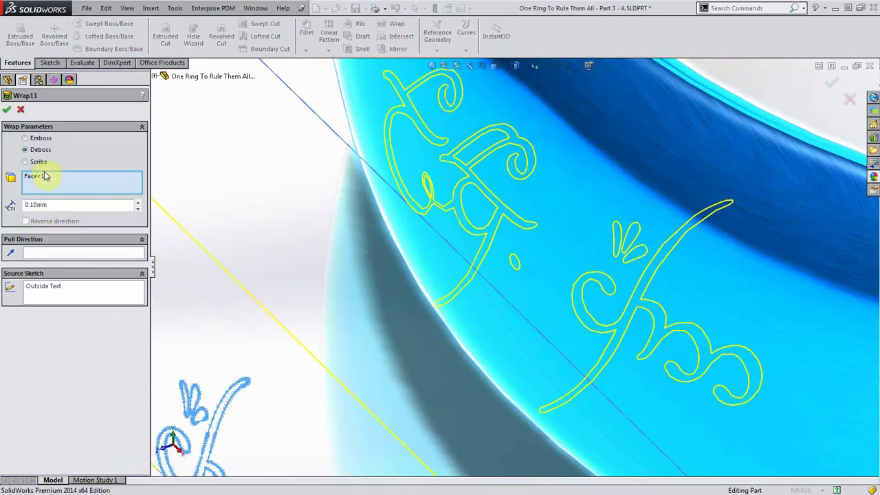
{"action": "left_click", "coordinate": [27, 161]}
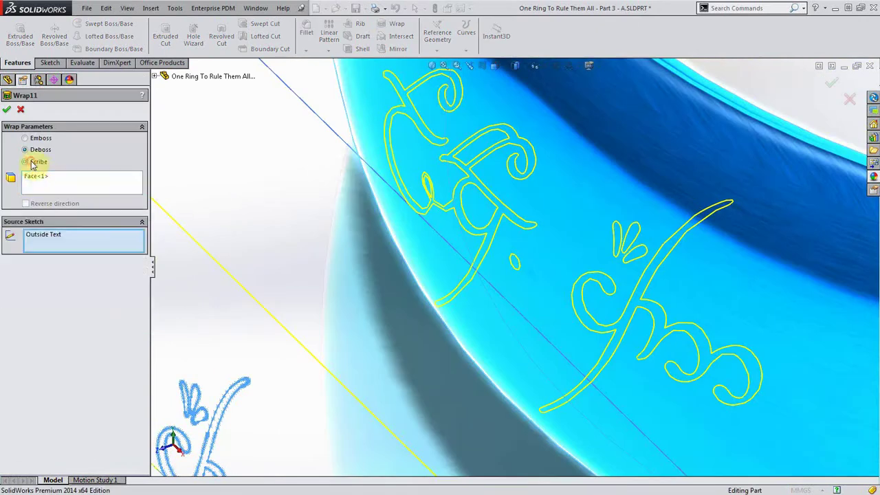
{"action": "left_click", "coordinate": [6, 108]}
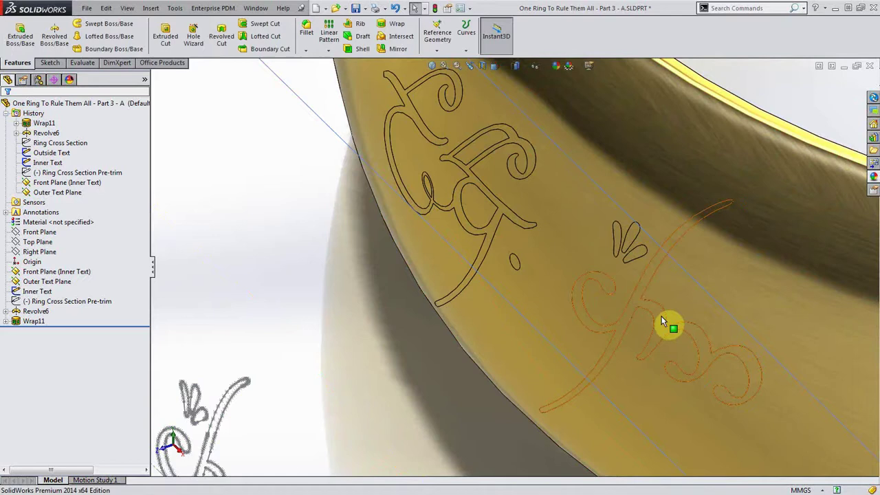
Apply the 'brass text' appearance to the scribed outer text wrap, Wrap11.
{"action": "left_click", "coordinate": [656, 390]}
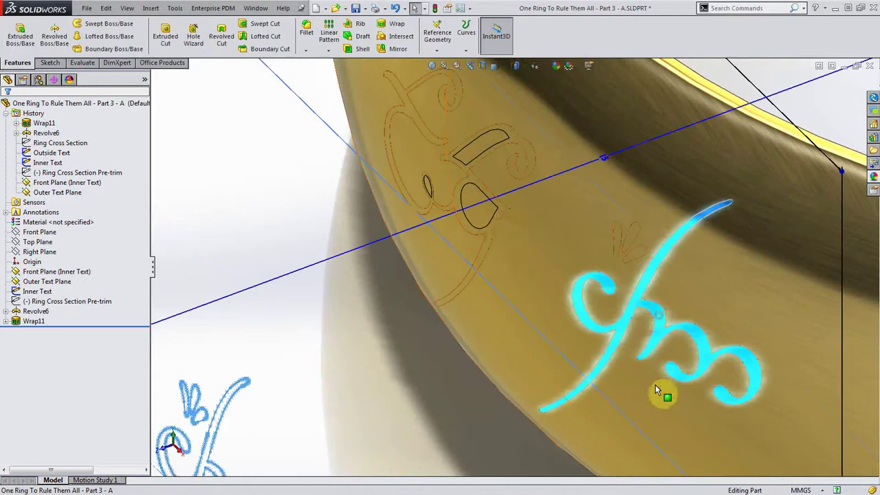
{"action": "left_click", "coordinate": [502, 216]}
{"action": "middle_click_drag", "start_coordinate": [502, 216], "coordinate": [851, 213]}
{"action": "left_click", "coordinate": [330, 317]}
{"action": "left_click", "coordinate": [873, 177]}
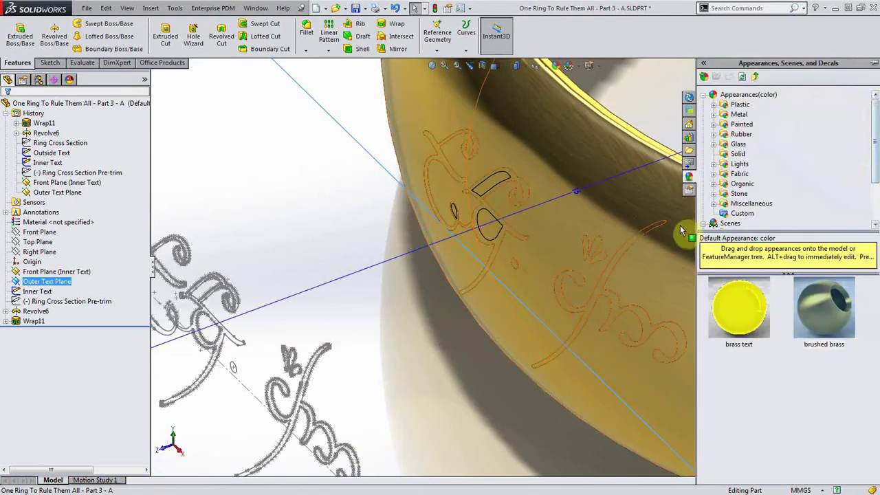
{"action": "left_click_drag", "start_coordinate": [739, 309], "coordinate": [35, 321]}
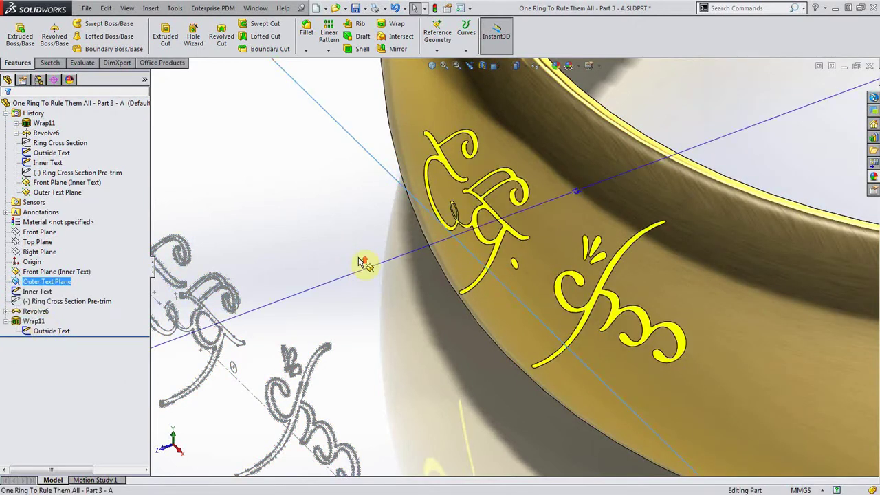
{"action": "scroll", "coordinate": [375, 247], "scroll_direction": "up", "scroll_amount": 4}
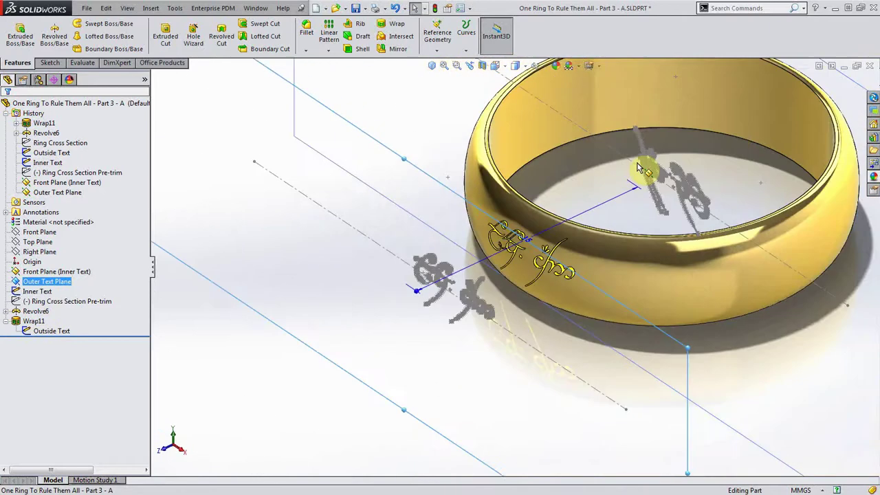
{"action": "scroll", "coordinate": [620, 218], "scroll_direction": "down", "scroll_amount": 2}
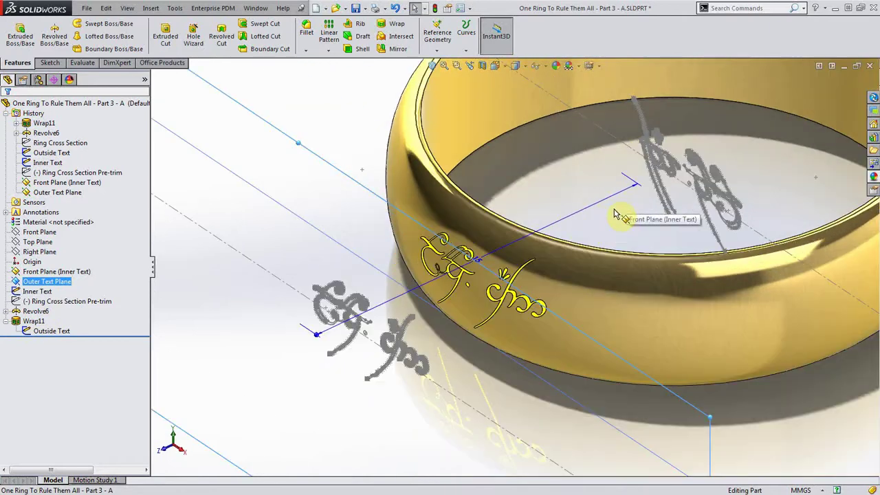
Wrap the Inner Text sketch onto the ring's inner face as a Scribe feature, Wrap12.
{"action": "middle_click_drag", "start_coordinate": [731, 204], "coordinate": [564, 213]}
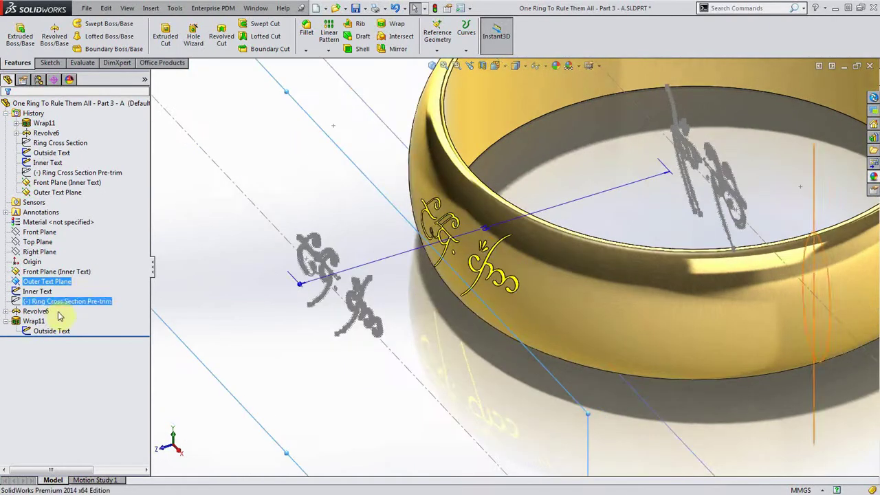
{"action": "left_click", "coordinate": [37, 291]}
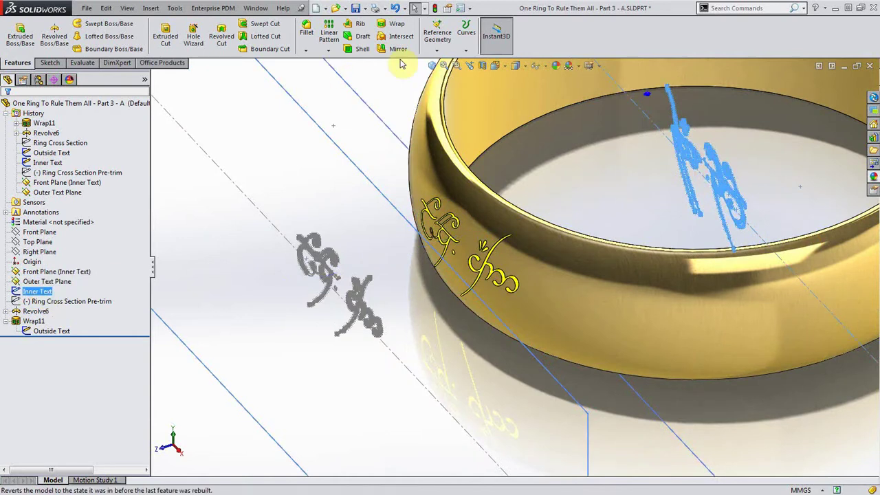
{"action": "left_click", "coordinate": [395, 28]}
{"action": "middle_click_drag", "start_coordinate": [722, 275], "coordinate": [575, 169]}
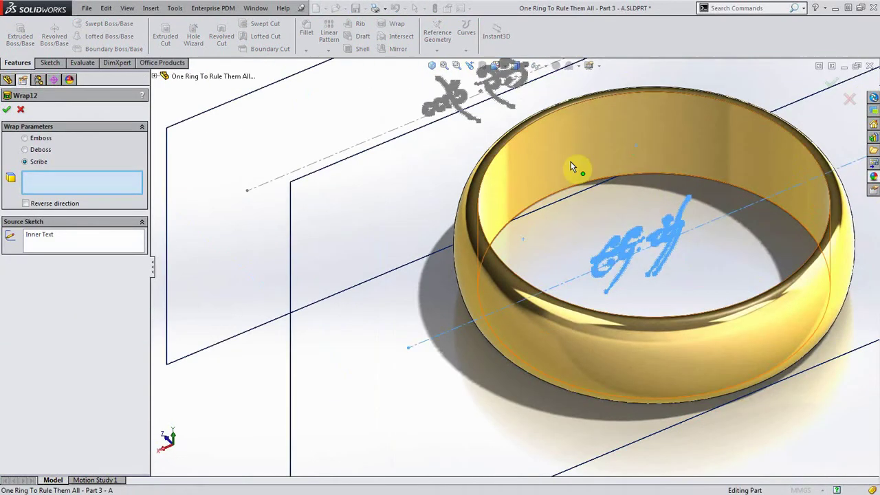
{"action": "left_click", "coordinate": [565, 147]}
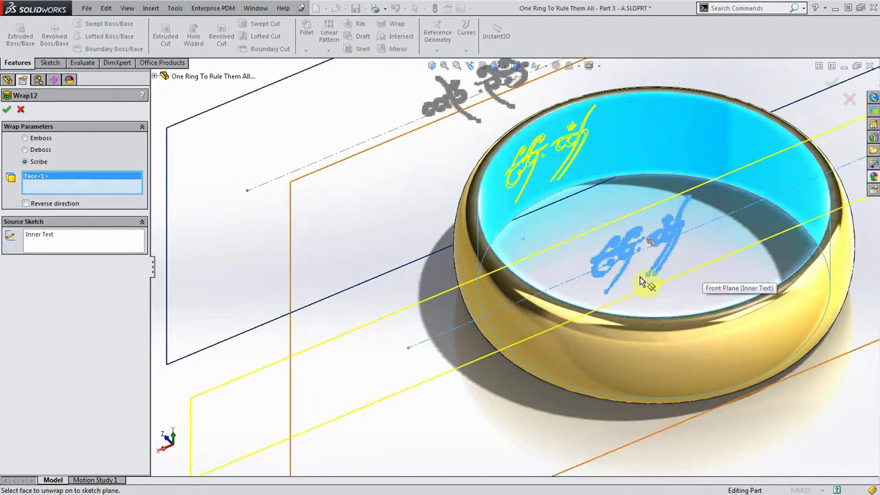
{"action": "middle_click_drag", "start_coordinate": [638, 269], "coordinate": [654, 255]}
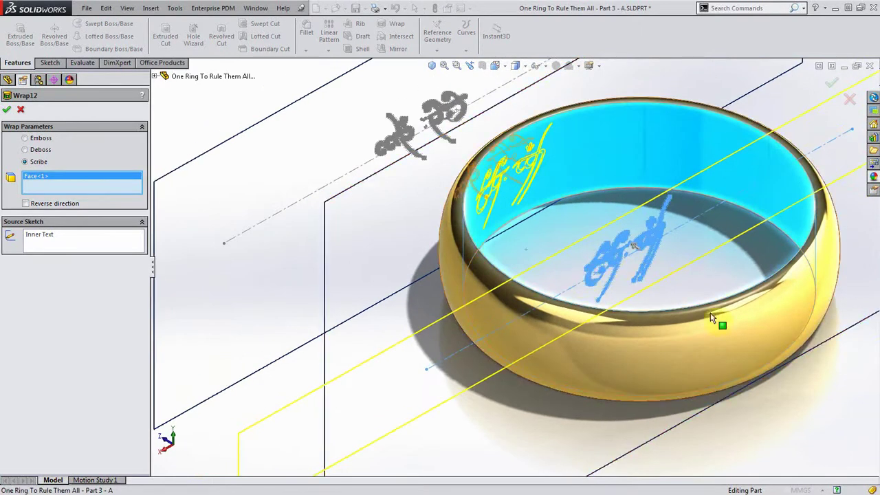
{"action": "scroll", "coordinate": [627, 218], "scroll_direction": "down", "scroll_amount": 3}
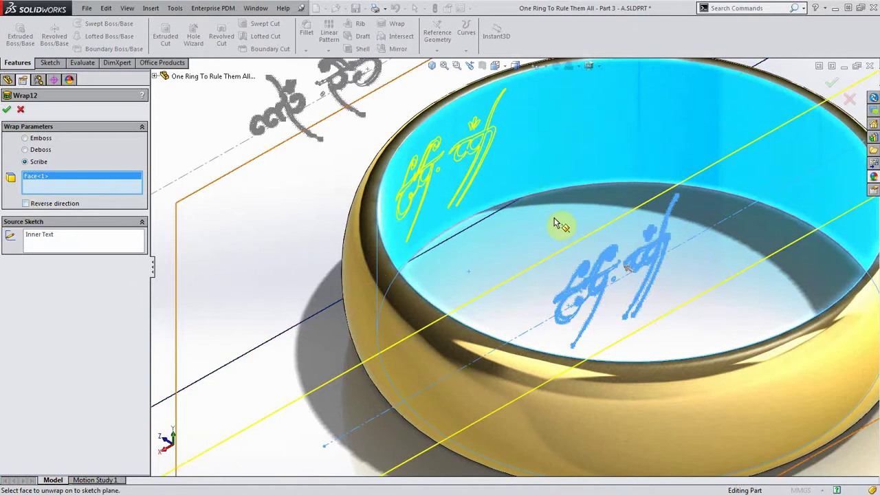
{"action": "middle_click_drag", "start_coordinate": [588, 237], "coordinate": [616, 180]}
{"action": "scroll", "coordinate": [615, 180], "scroll_direction": "up", "scroll_amount": 3}
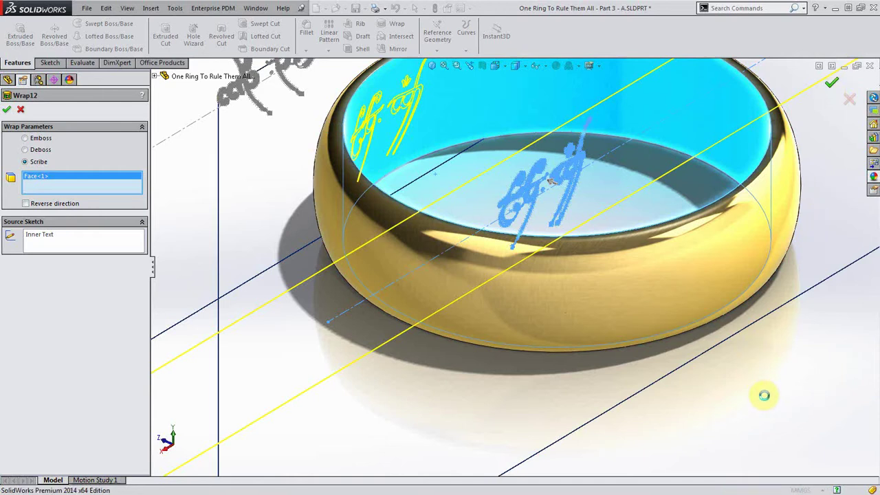
{"action": "middle_click_drag", "start_coordinate": [747, 401], "coordinate": [401, 167]}
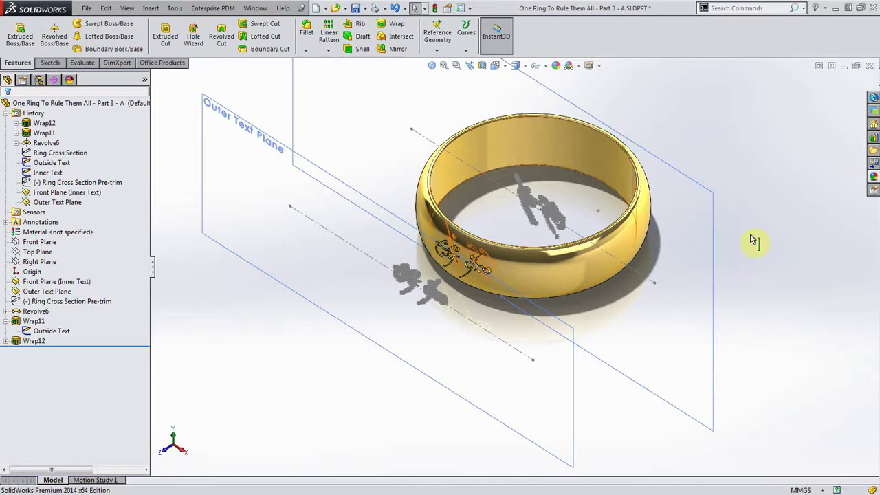
Hide the inner and outer text reference planes.
{"action": "left_click", "coordinate": [336, 54]}
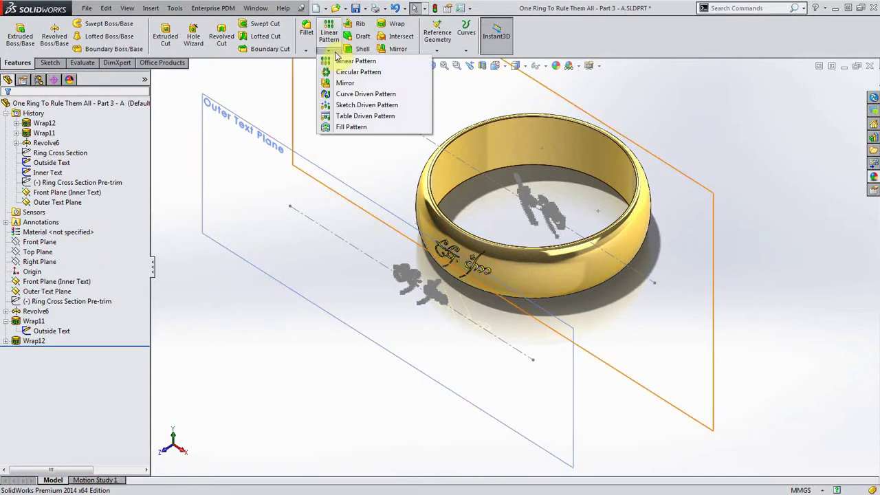
{"action": "left_click", "coordinate": [289, 400]}
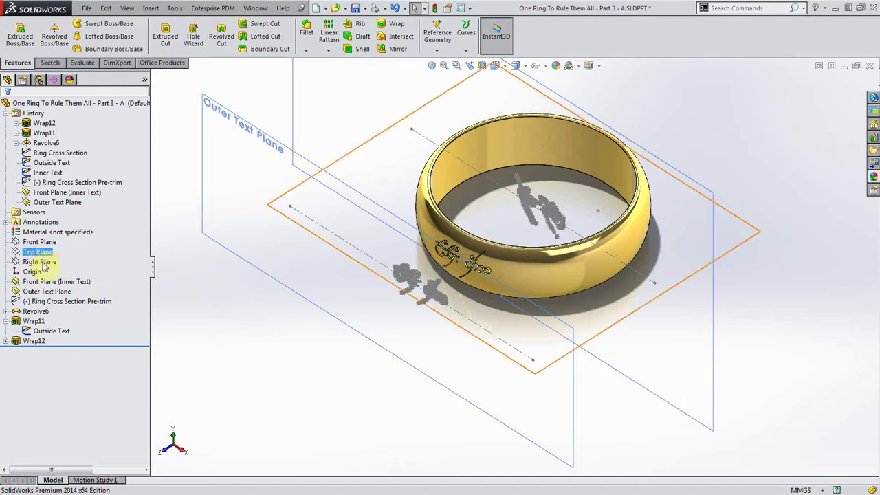
{"action": "left_click", "coordinate": [6, 112]}
{"action": "left_click", "coordinate": [43, 192]}
{"action": "left_click", "coordinate": [35, 202], "text": "ctrl"}
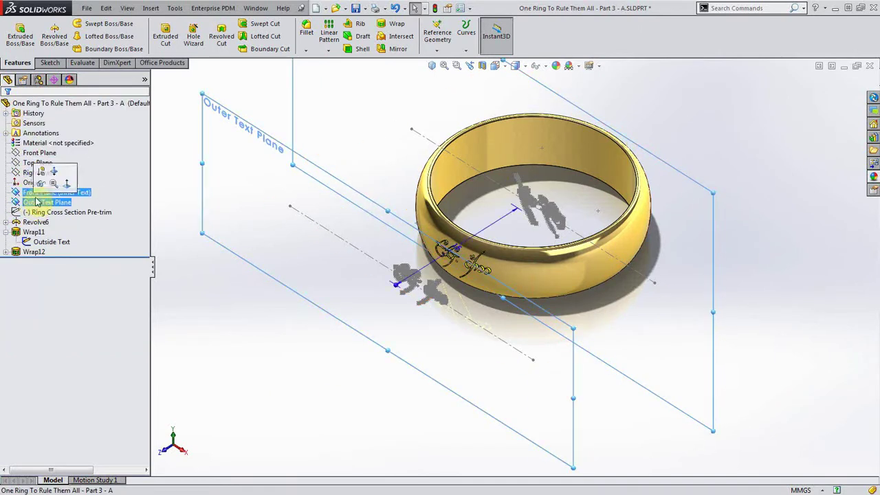
{"action": "left_click", "coordinate": [240, 408]}
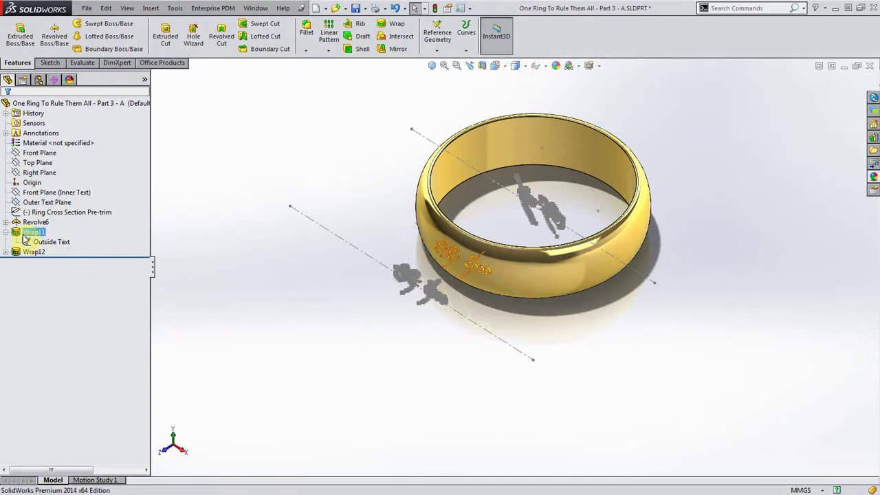
Check the Outside Text and Inner Text sketches under Wrap11 and Wrap12.
{"action": "left_click", "coordinate": [41, 241]}
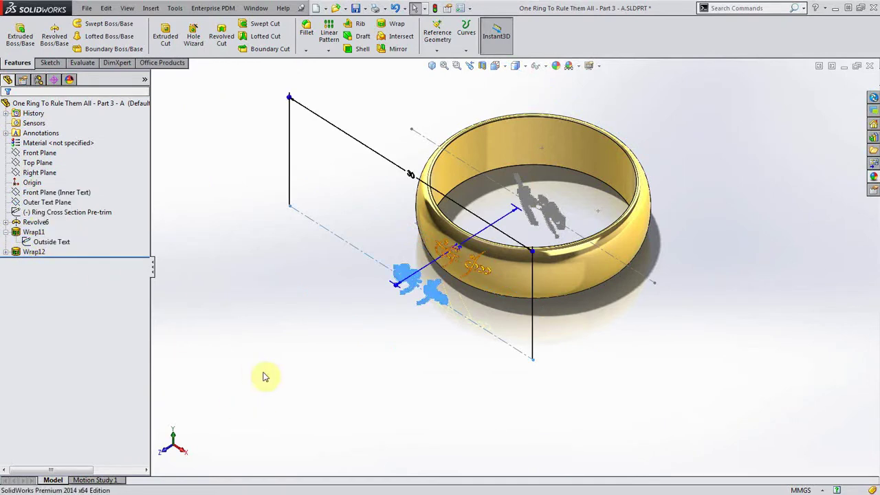
{"action": "left_click", "coordinate": [265, 376]}
{"action": "left_click", "coordinate": [5, 252]}
{"action": "left_click", "coordinate": [38, 262]}
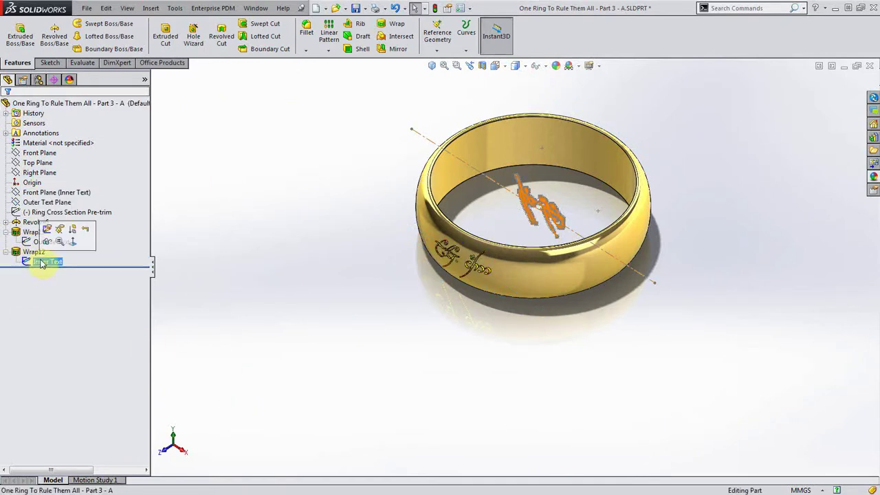
{"action": "left_click", "coordinate": [334, 318]}
{"action": "middle_click_drag", "start_coordinate": [699, 156], "coordinate": [693, 212]}
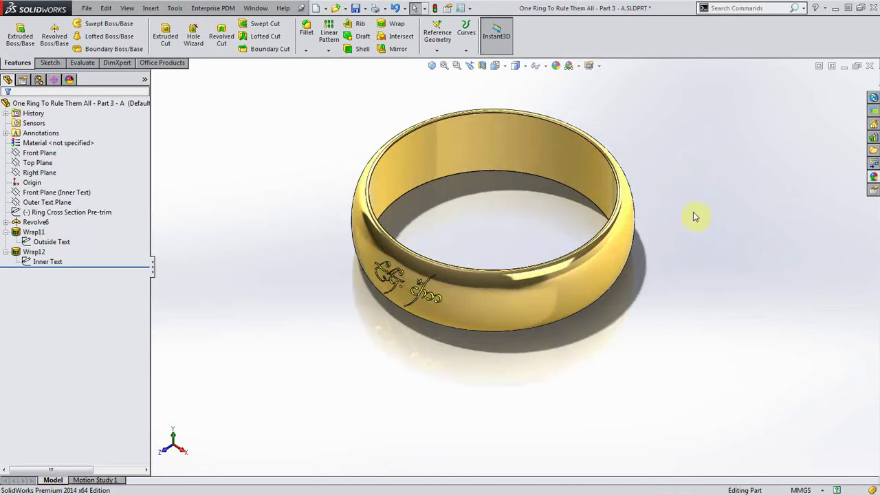
Circular-pattern Wrap11 and Wrap12 about the ring's inner edge, 2 instances over 360°.
{"action": "left_click", "coordinate": [329, 50]}
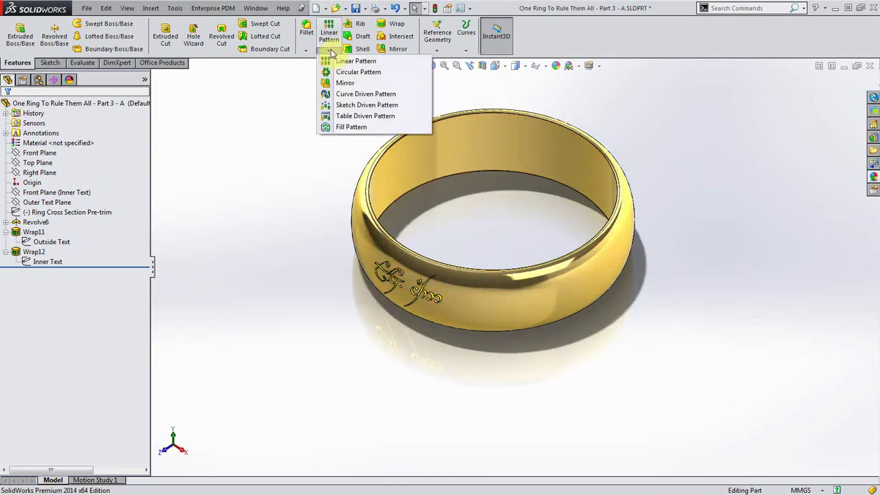
{"action": "left_click", "coordinate": [358, 71]}
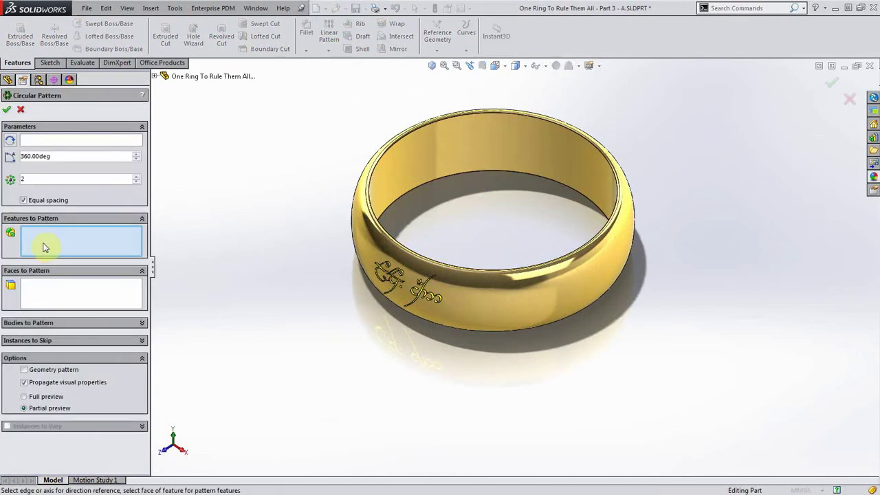
{"action": "left_click", "coordinate": [155, 76]}
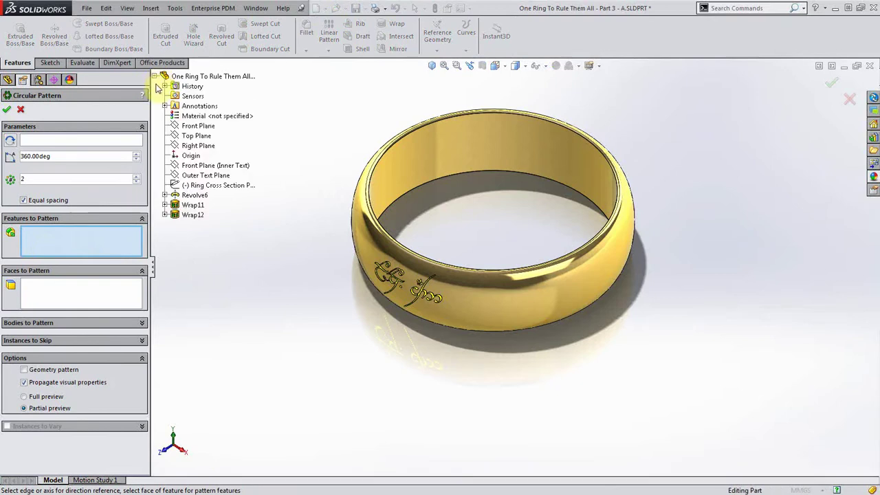
{"action": "left_click", "coordinate": [192, 205]}
{"action": "left_click", "coordinate": [192, 215]}
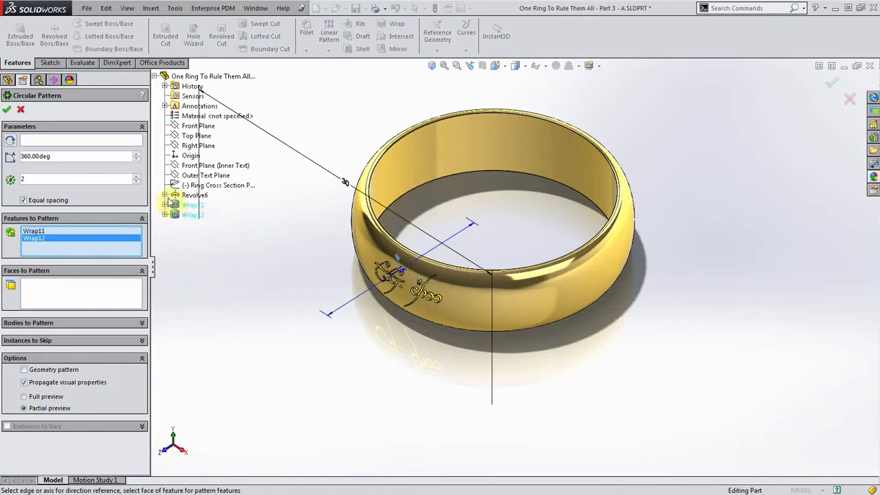
{"action": "left_click", "coordinate": [46, 142]}
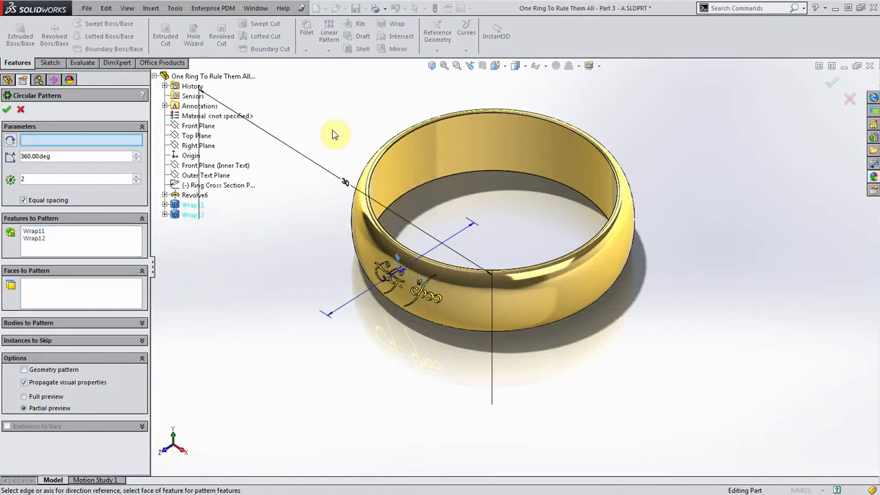
{"action": "left_click", "coordinate": [393, 147]}
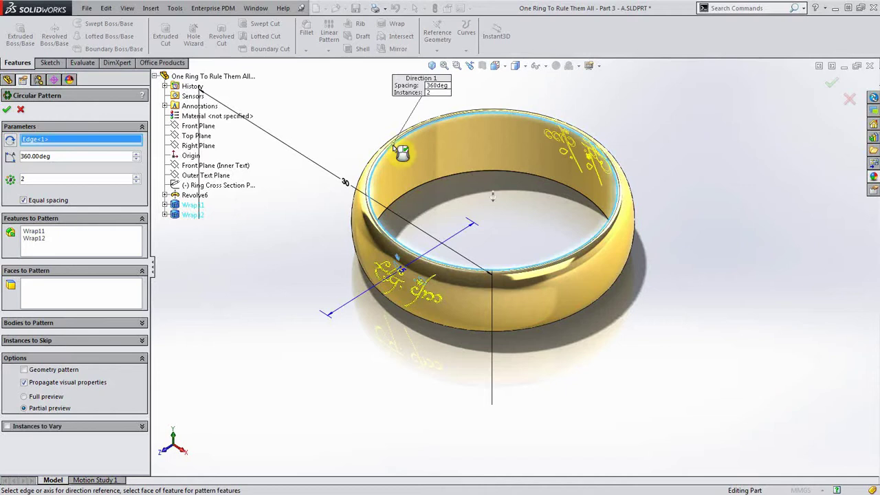
{"action": "left_click", "coordinate": [8, 111]}
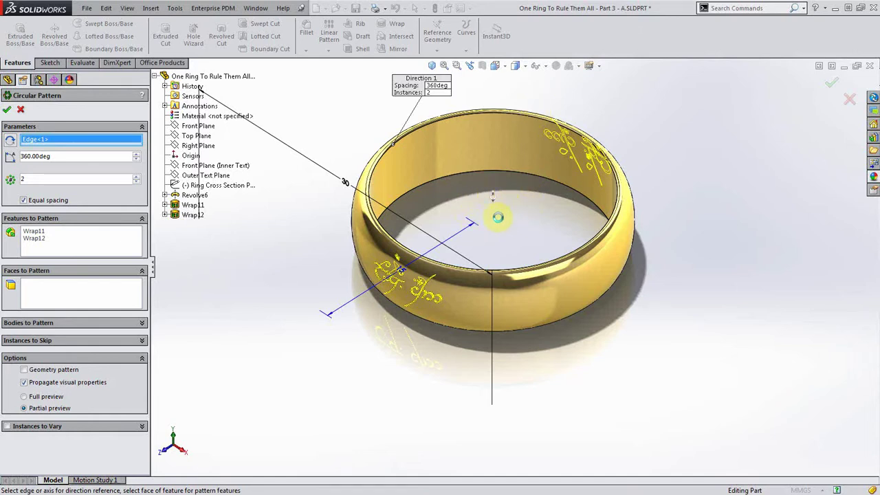
{"action": "left_click", "coordinate": [683, 240]}
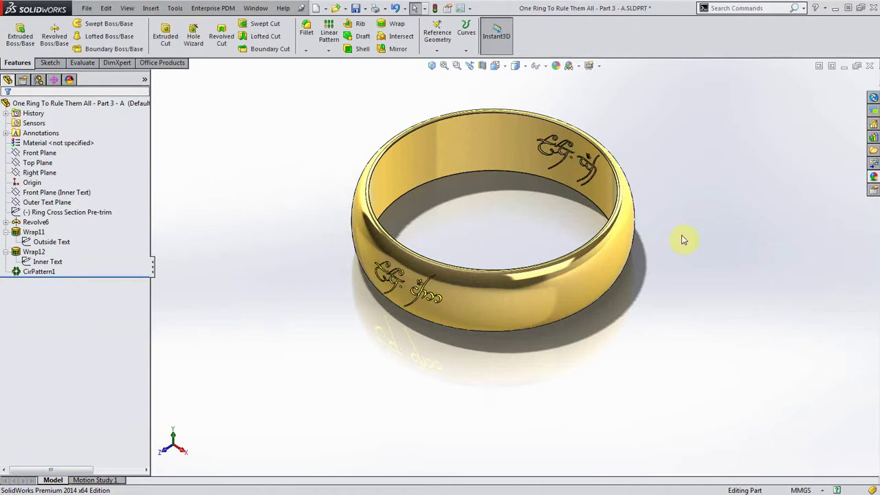
Orbit the ring to a side view, then switch to the Part 3 - B document.
{"action": "middle_click_drag", "start_coordinate": [683, 240], "coordinate": [552, 298]}
{"action": "middle_click_drag", "start_coordinate": [457, 233], "coordinate": [583, 230]}
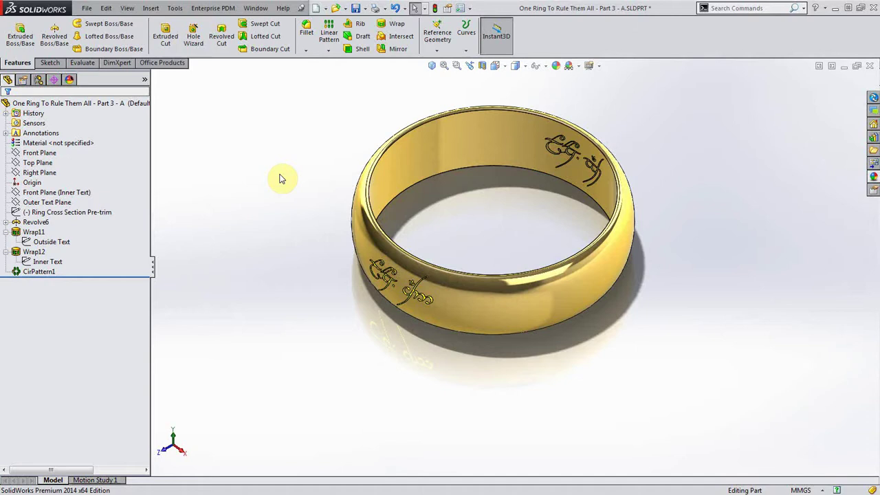
{"action": "key", "text": "ctrl+Tab"}
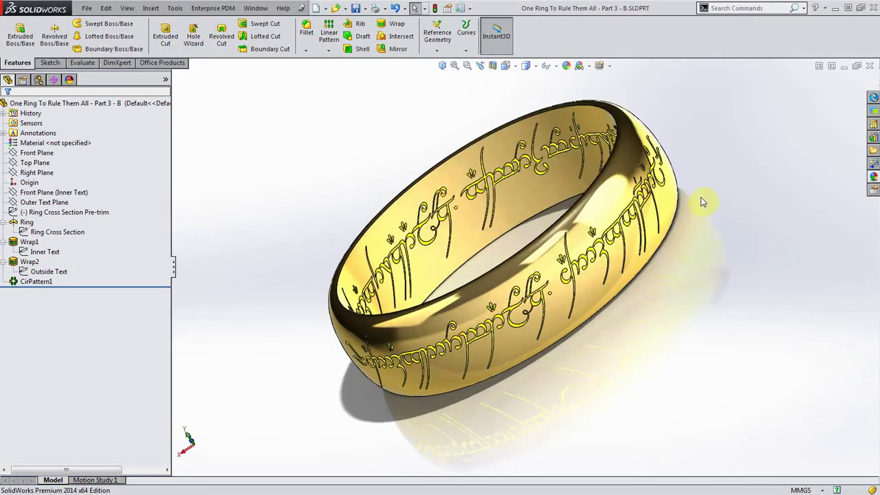
Rotate Part 3 - B about the scene floor to inspect the engraving.
{"action": "middle_click_drag", "start_coordinate": [702, 200], "coordinate": [557, 254]}
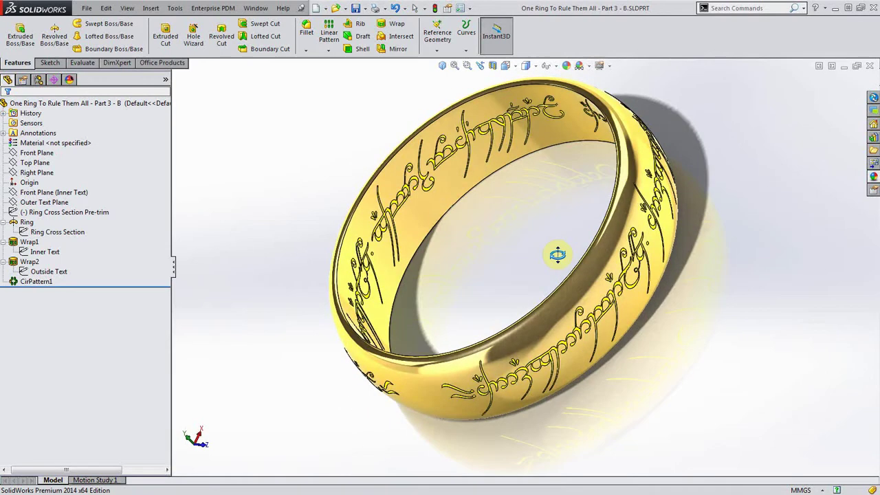
{"action": "scroll", "coordinate": [557, 254], "scroll_direction": "down", "scroll_amount": 2}
{"action": "right_click", "coordinate": [786, 197]}
{"action": "left_click", "coordinate": [790, 249]}
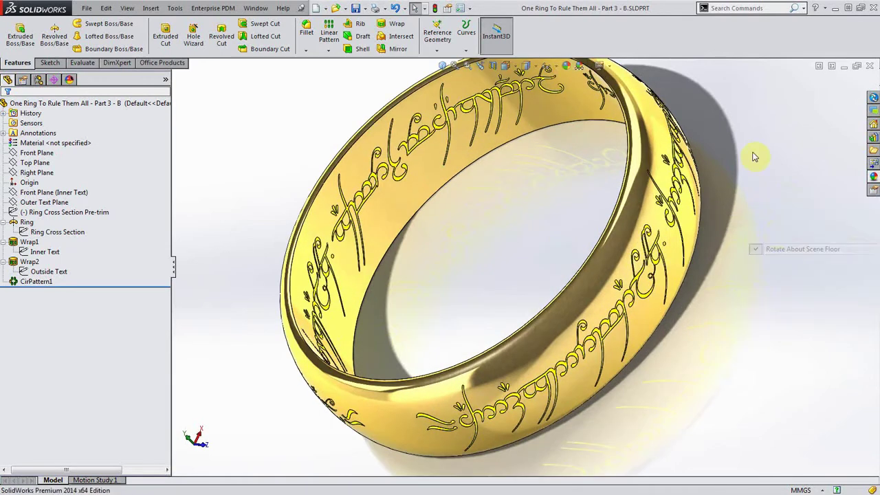
{"action": "middle_click_drag", "start_coordinate": [751, 158], "coordinate": [731, 145]}
{"action": "key", "text": "Escape"}
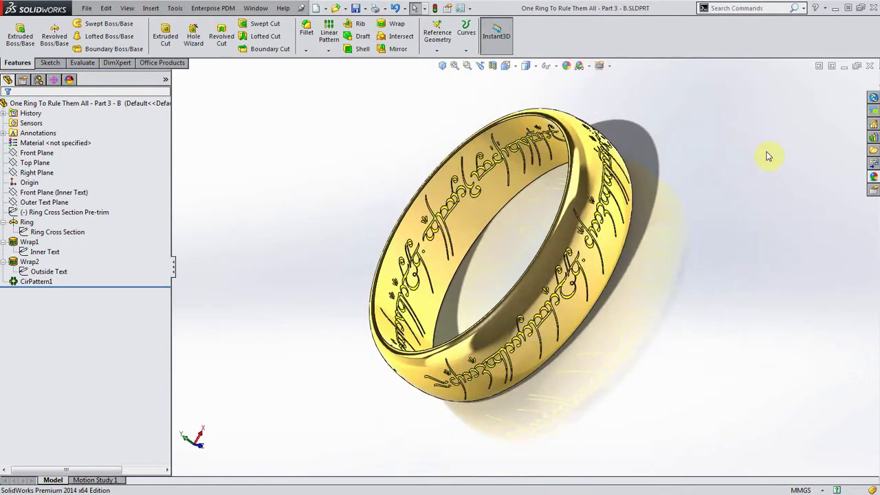
Apply the custom One Ring To Rule Them All B fire scene behind the ring.
{"action": "left_click", "coordinate": [873, 176]}
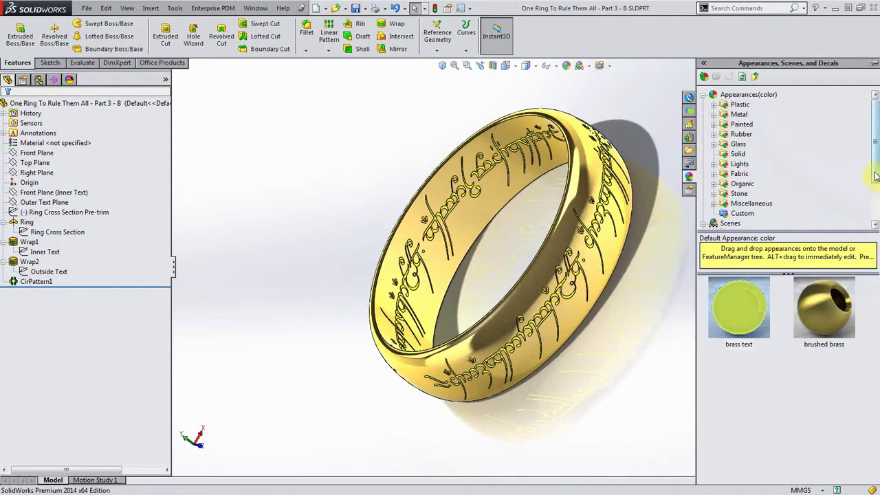
{"action": "left_click", "coordinate": [703, 94]}
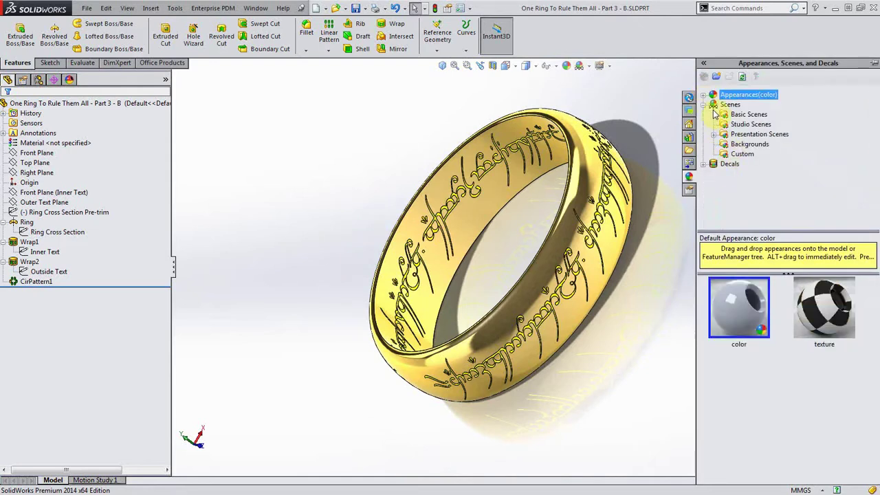
{"action": "left_click", "coordinate": [742, 154]}
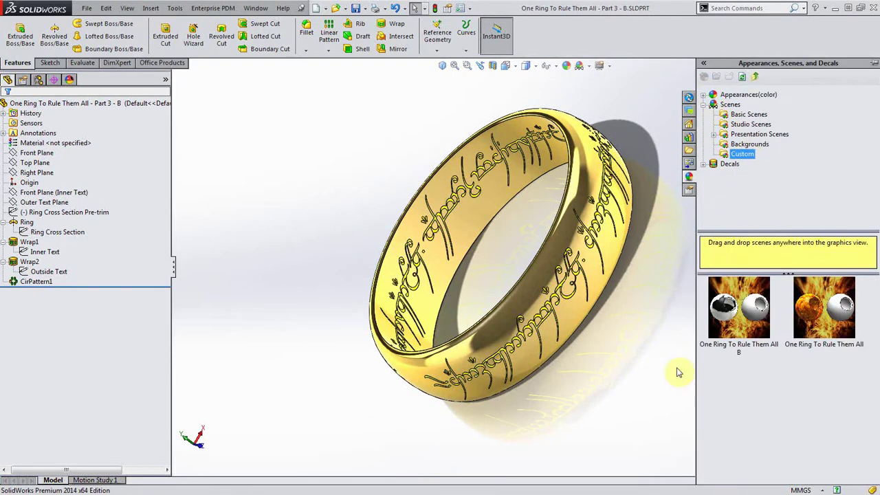
{"action": "left_click_drag", "start_coordinate": [732, 313], "coordinate": [293, 259]}
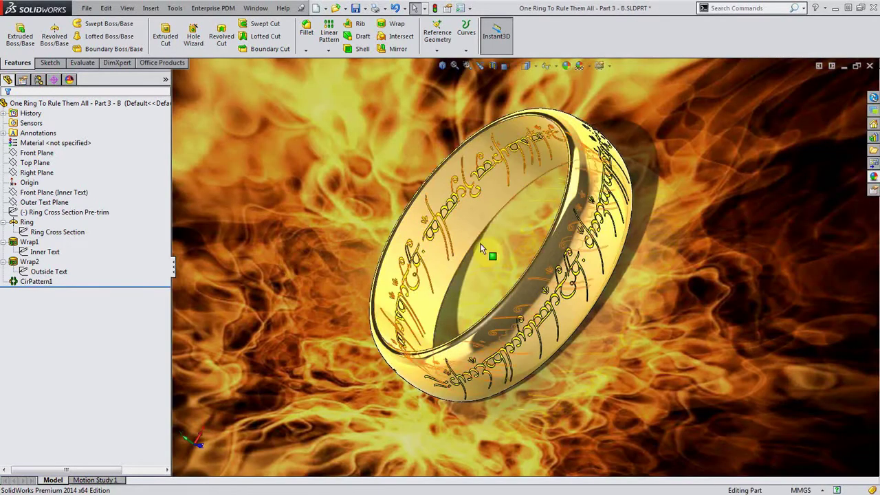
{"action": "middle_click_drag", "start_coordinate": [356, 197], "coordinate": [354, 165]}
Apply the One Ring To Rule Them All custom scene instead.
{"action": "left_click", "coordinate": [873, 176]}
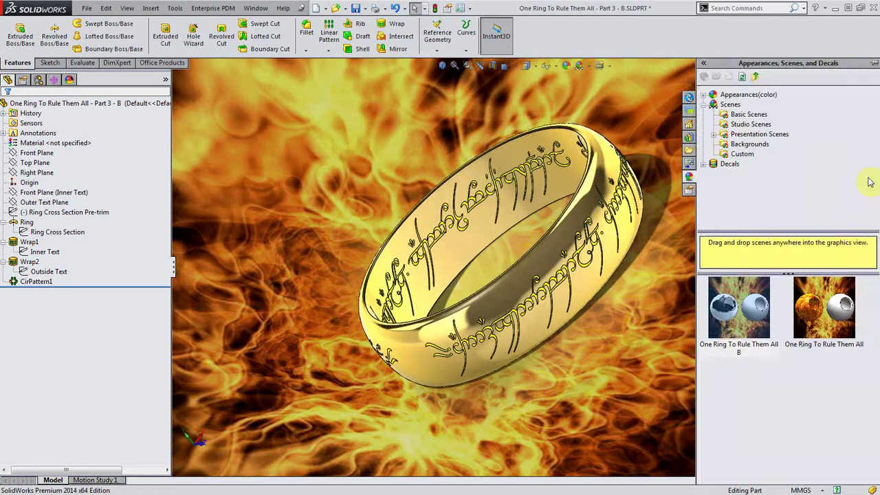
{"action": "mouse_move", "coordinate": [836, 331]}
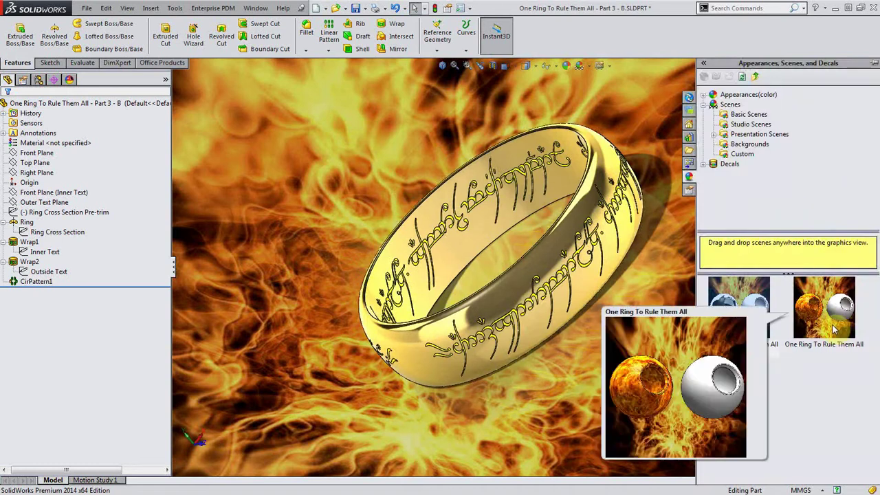
{"action": "left_click_drag", "start_coordinate": [835, 317], "coordinate": [586, 416]}
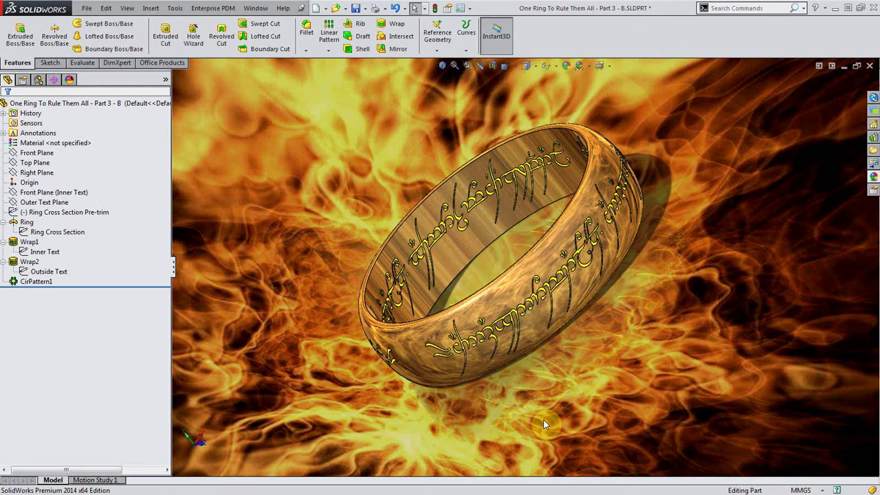